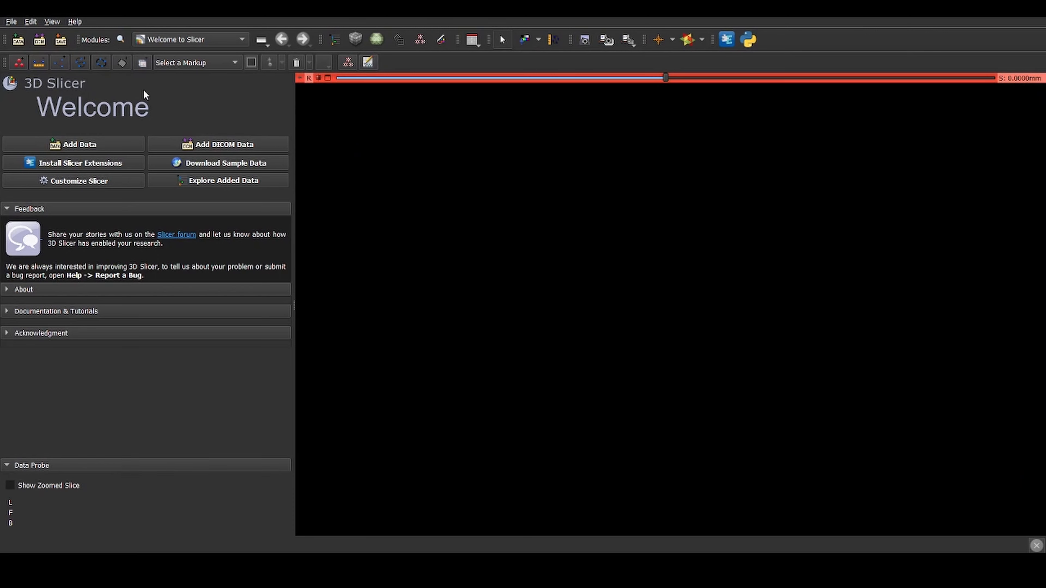
- Load the recently used CT colonography series Abdomen3COLONOGRAPHY, AXIAL 3D SUPINE, from its 1-001.dcm file
{"action": "left_click", "coordinate": [11, 21]}
{"action": "mouse_move", "coordinate": [49, 60]}
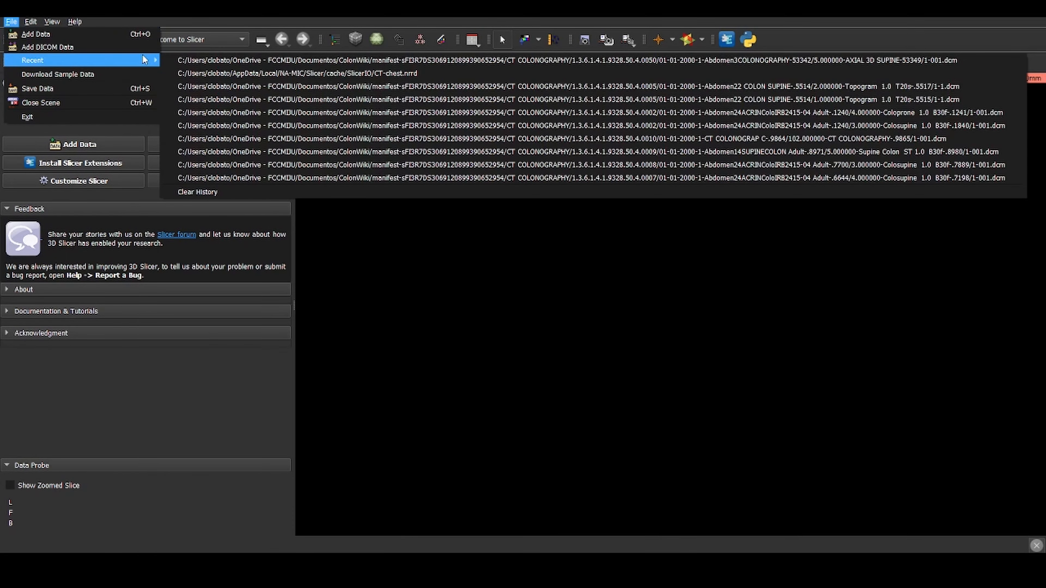
{"action": "left_click", "coordinate": [397, 59]}
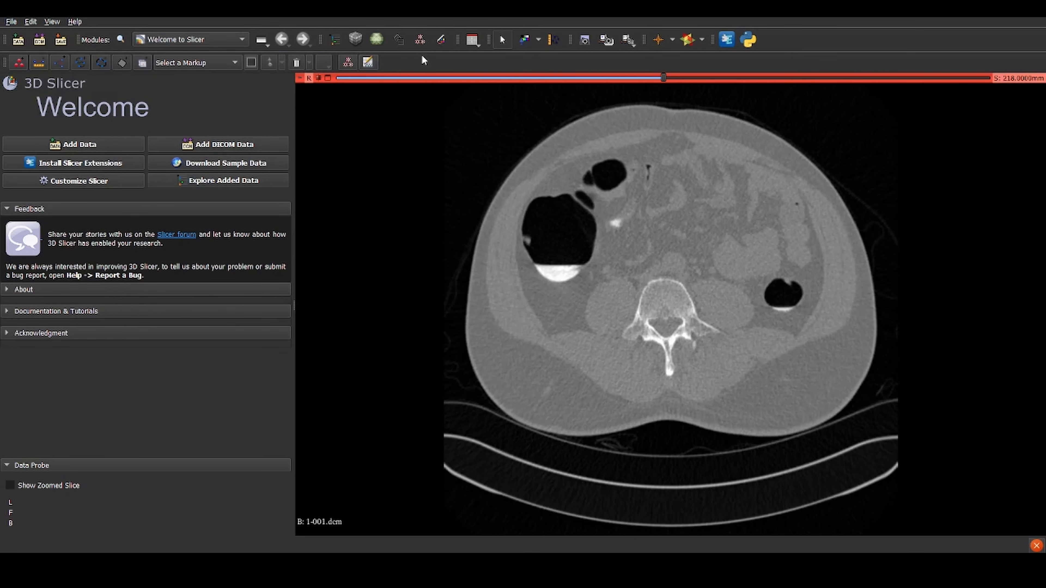
- View the scan in the Conventional Widescreen layout and browse the axial slices
{"action": "left_click", "coordinate": [472, 39]}
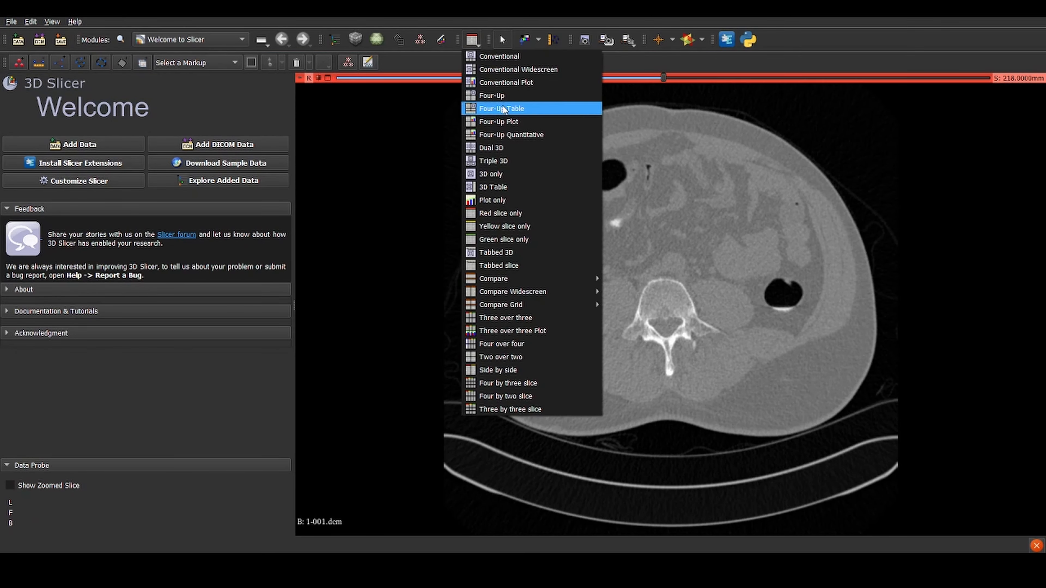
{"action": "left_click", "coordinate": [523, 70]}
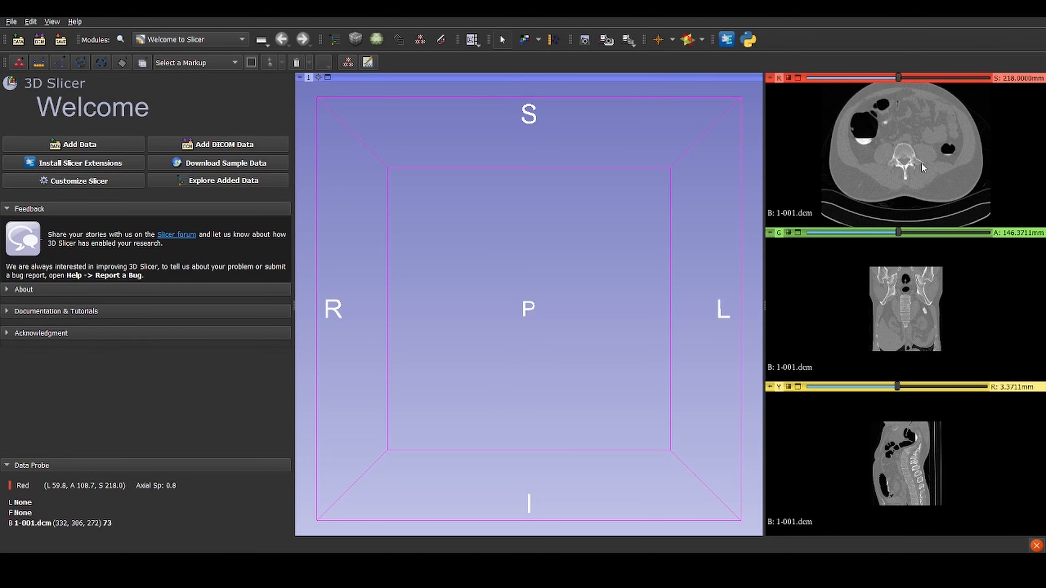
{"action": "left_click_drag", "start_coordinate": [899, 78], "coordinate": [870, 80]}
- Switch to the Red slice only layout and go to the axial slice at 59.6 mm
{"action": "left_click", "coordinate": [472, 39]}
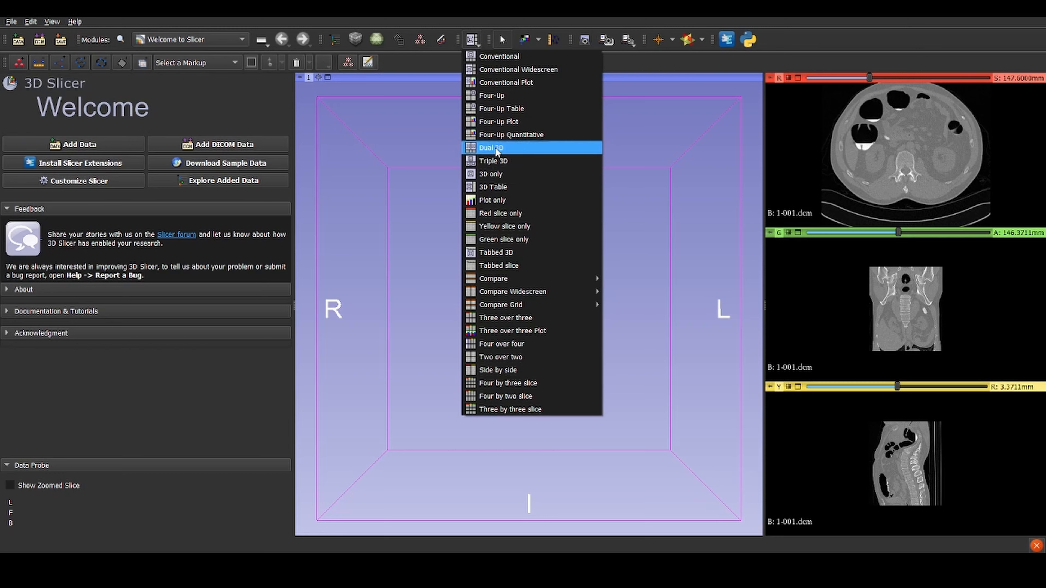
{"action": "left_click", "coordinate": [498, 217]}
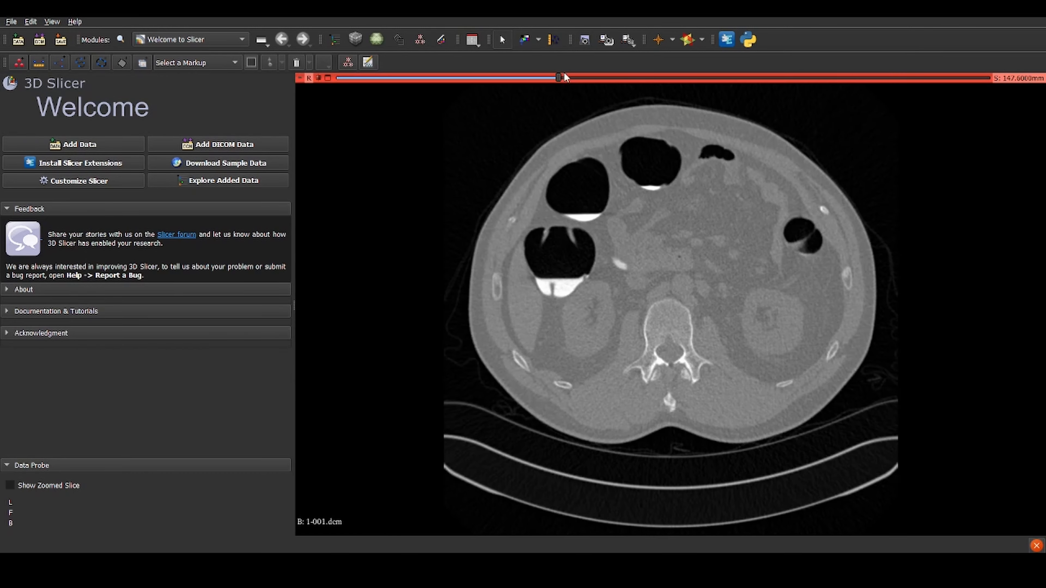
{"action": "left_click_drag", "start_coordinate": [564, 74], "coordinate": [425, 97]}
- Open the Segment Editor module and add two segments to the segmentation
{"action": "left_click", "coordinate": [220, 40]}
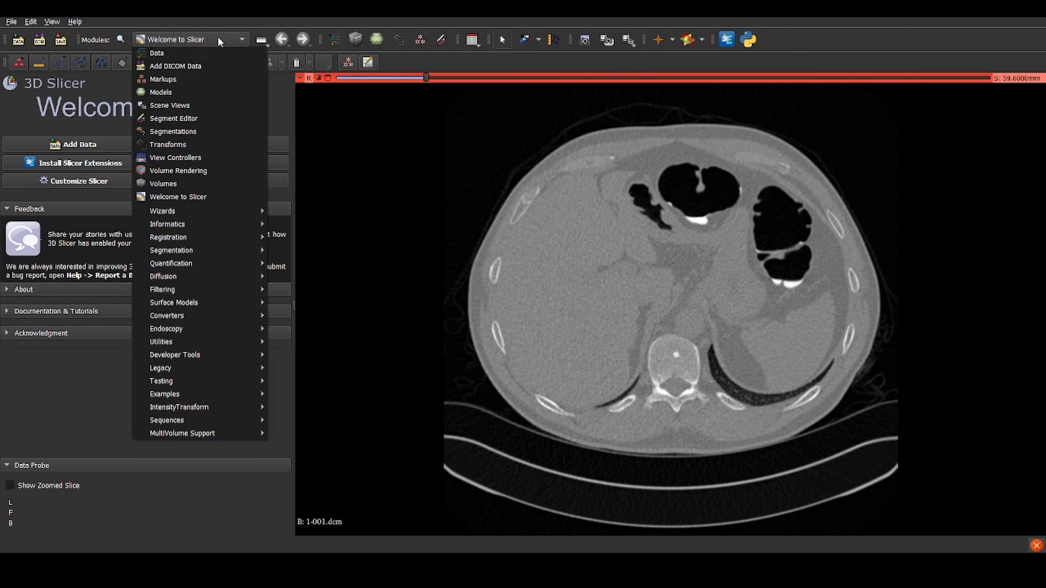
{"action": "left_click", "coordinate": [176, 119]}
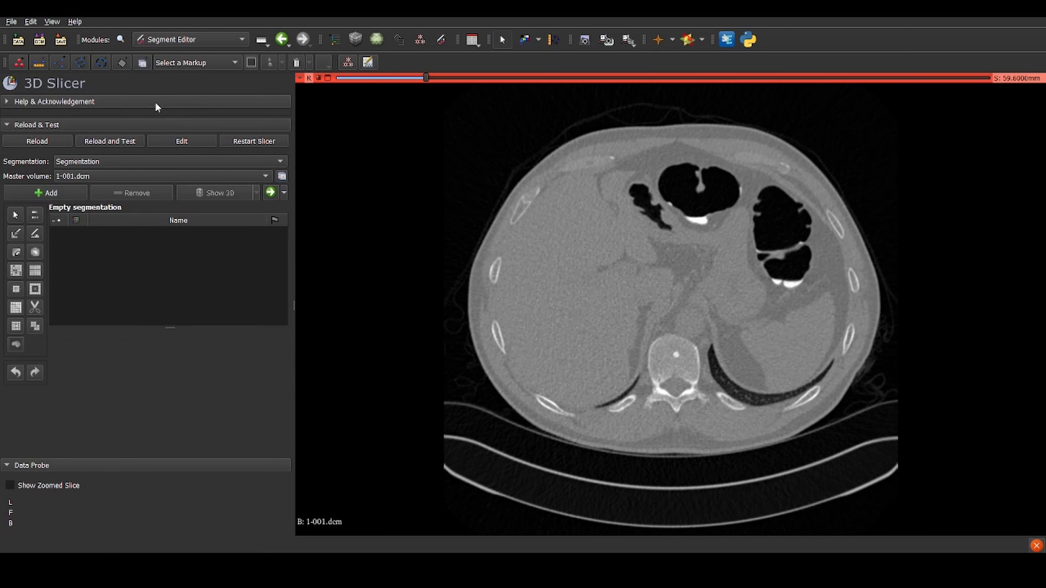
{"action": "left_click", "coordinate": [45, 193]}
{"action": "left_click", "coordinate": [65, 193]}
{"action": "left_click", "coordinate": [185, 222]}
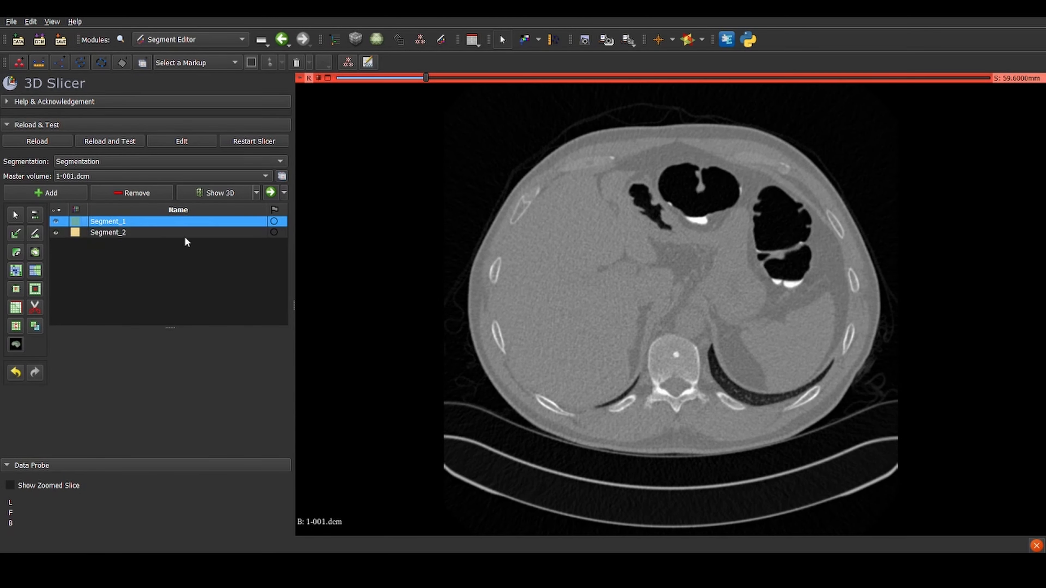
- Assign the Vein terminology to the first segment and name the two segments segment01 and colon01
{"action": "double_click", "coordinate": [81, 222]}
{"action": "scroll", "coordinate": [587, 227], "scroll_direction": "down", "scroll_amount": 3}
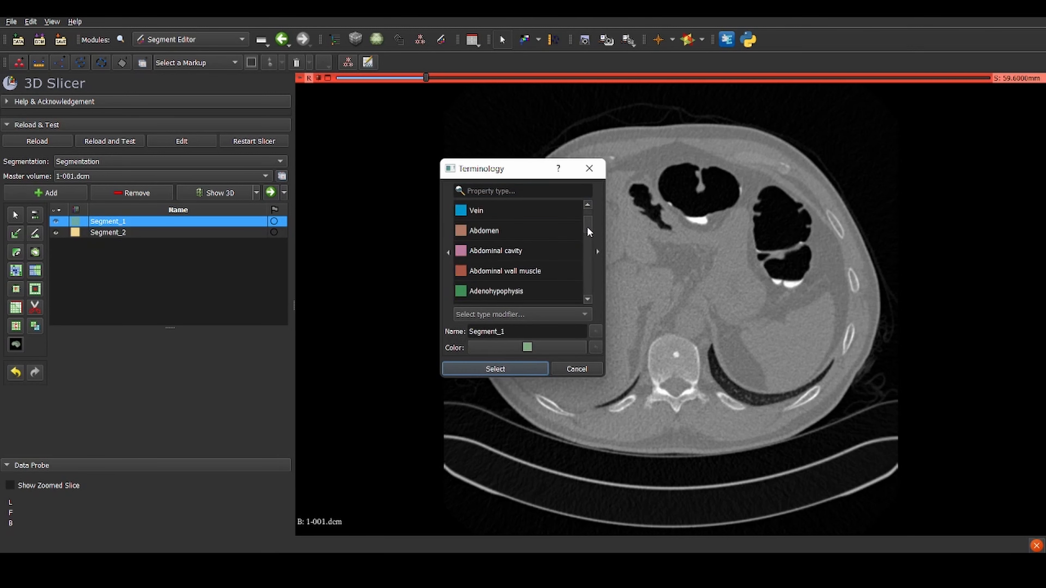
{"action": "left_click", "coordinate": [515, 213]}
{"action": "left_click", "coordinate": [495, 369]}
{"action": "double_click", "coordinate": [99, 222]}
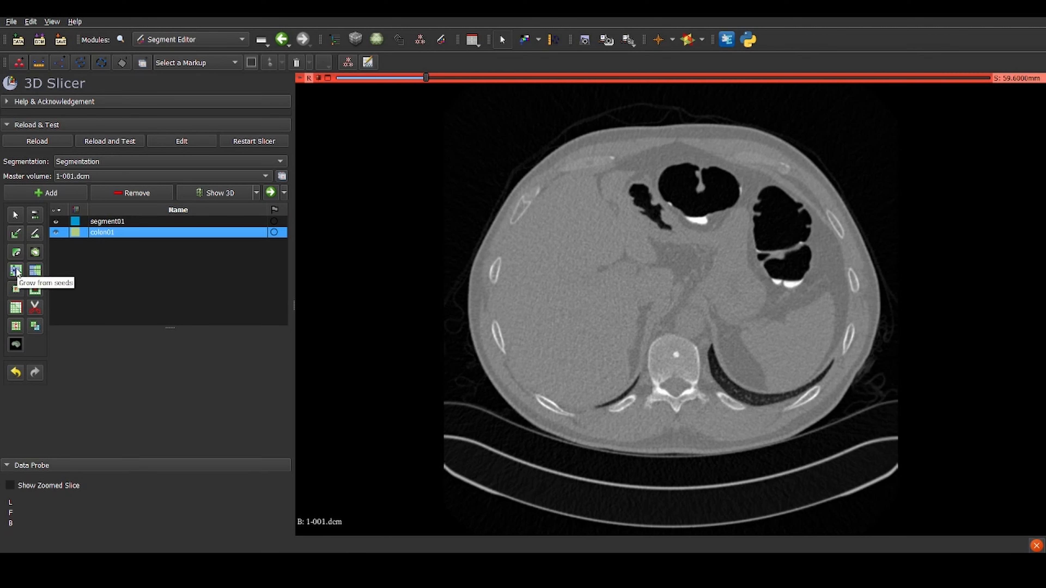
- Paint colon01 seeds with a 1% brush in the air and bright fluid of the colon loops on the 59.6 mm slice
{"action": "left_click", "coordinate": [15, 234]}
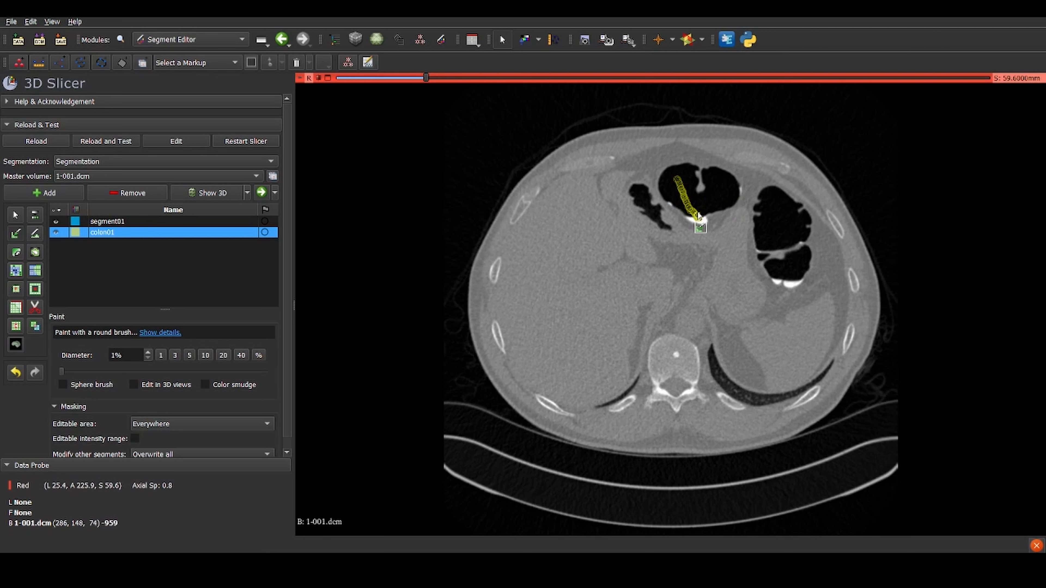
{"action": "left_click_drag", "start_coordinate": [698, 216], "coordinate": [721, 189]}
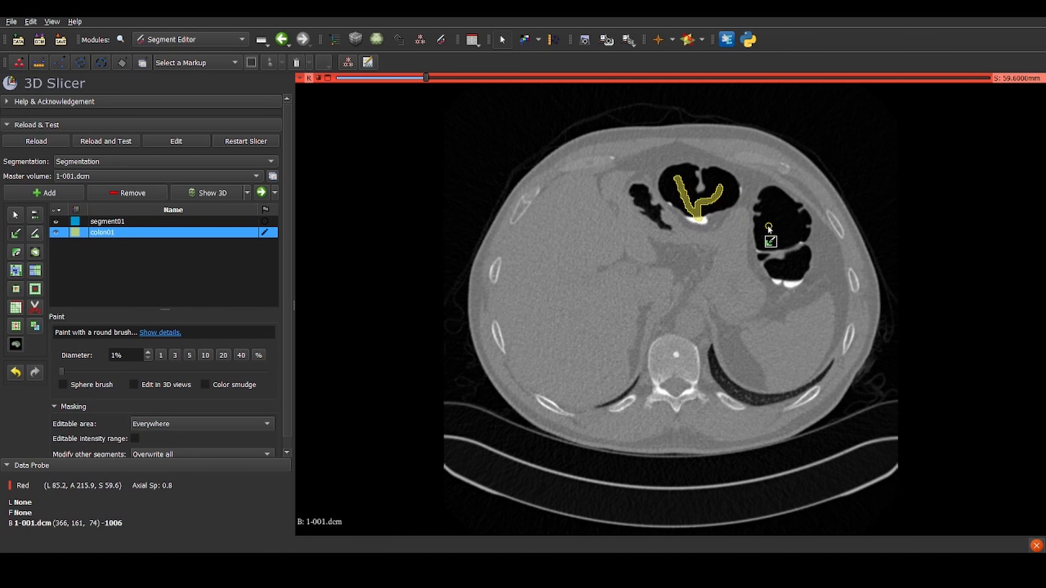
{"action": "left_click_drag", "start_coordinate": [768, 226], "coordinate": [780, 237]}
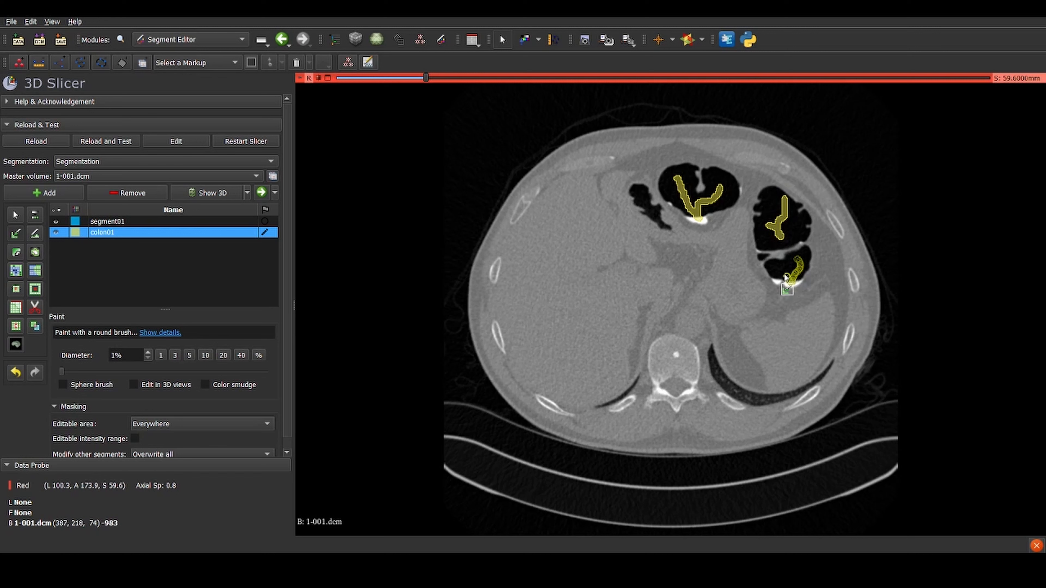
{"action": "left_click_drag", "start_coordinate": [786, 279], "coordinate": [775, 279]}
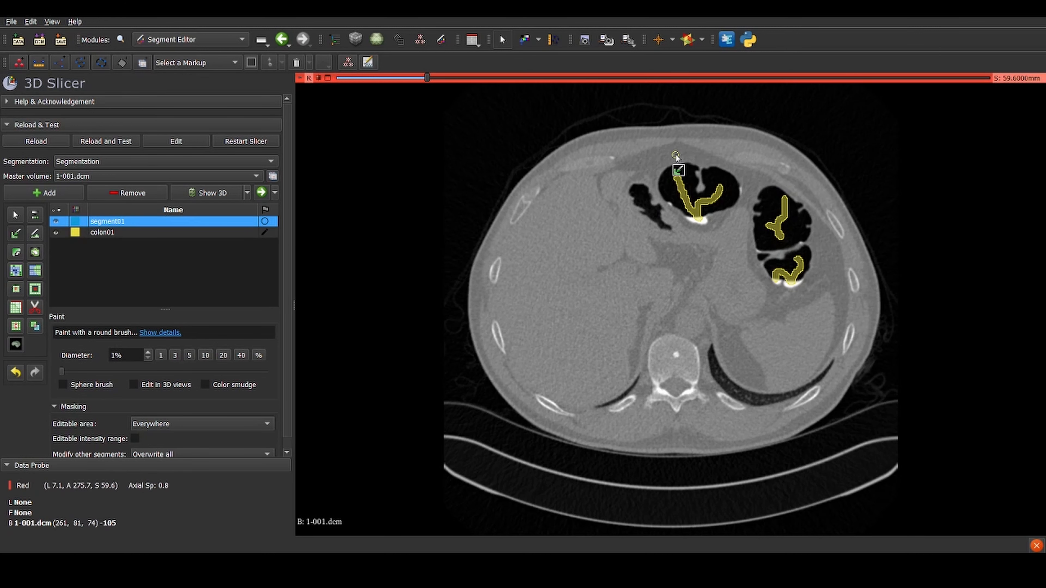
- Paint segment01 seeds around the colon loops on the axial slices at 85.2 mm and 164.4 mm
{"action": "mouse_move", "coordinate": [426, 78]}
{"action": "left_mouse_down"}
{"action": "mouse_move", "coordinate": [384, 78]}
{"action": "mouse_move", "coordinate": [464, 91]}
{"action": "left_mouse_up"}
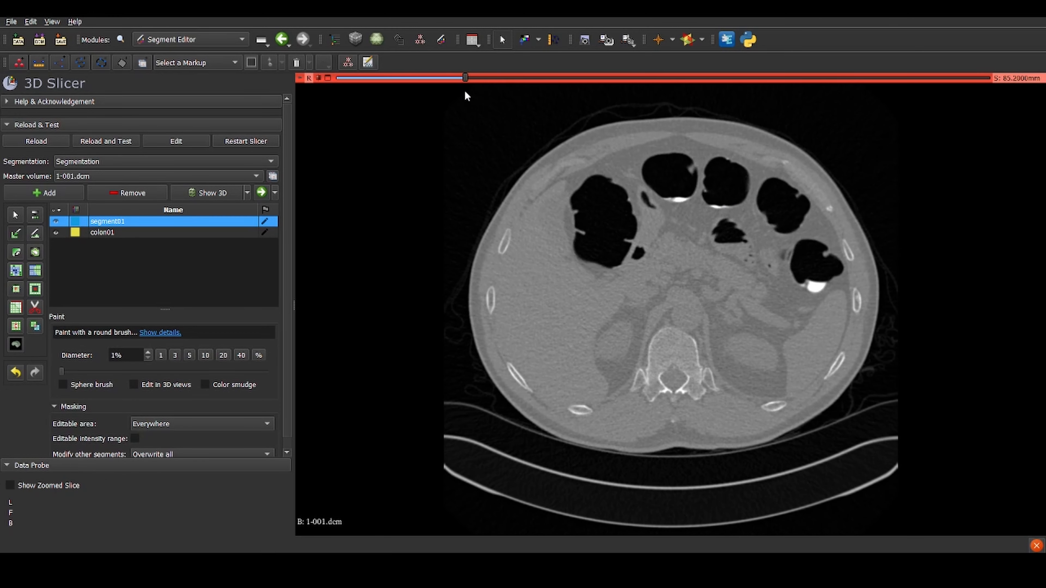
{"action": "mouse_move", "coordinate": [603, 165]}
{"action": "left_mouse_down"}
{"action": "mouse_move", "coordinate": [568, 183]}
{"action": "mouse_move", "coordinate": [660, 237]}
{"action": "left_mouse_up"}
{"action": "mouse_move", "coordinate": [464, 78]}
{"action": "left_mouse_down"}
{"action": "mouse_move", "coordinate": [479, 77]}
{"action": "mouse_move", "coordinate": [465, 78]}
{"action": "left_mouse_up"}
{"action": "mouse_move", "coordinate": [660, 238]}
{"action": "left_mouse_down"}
{"action": "mouse_move", "coordinate": [653, 244]}
{"action": "mouse_move", "coordinate": [604, 164]}
{"action": "left_mouse_up"}
{"action": "mouse_move", "coordinate": [629, 175]}
{"action": "left_mouse_down"}
{"action": "mouse_move", "coordinate": [768, 168]}
{"action": "mouse_move", "coordinate": [774, 249]}
{"action": "left_mouse_up"}
{"action": "left_click_drag", "start_coordinate": [466, 78], "coordinate": [466, 93]}
{"action": "mouse_move", "coordinate": [675, 197]}
{"action": "left_mouse_down"}
{"action": "mouse_move", "coordinate": [669, 173]}
{"action": "mouse_move", "coordinate": [813, 285]}
{"action": "left_mouse_up"}
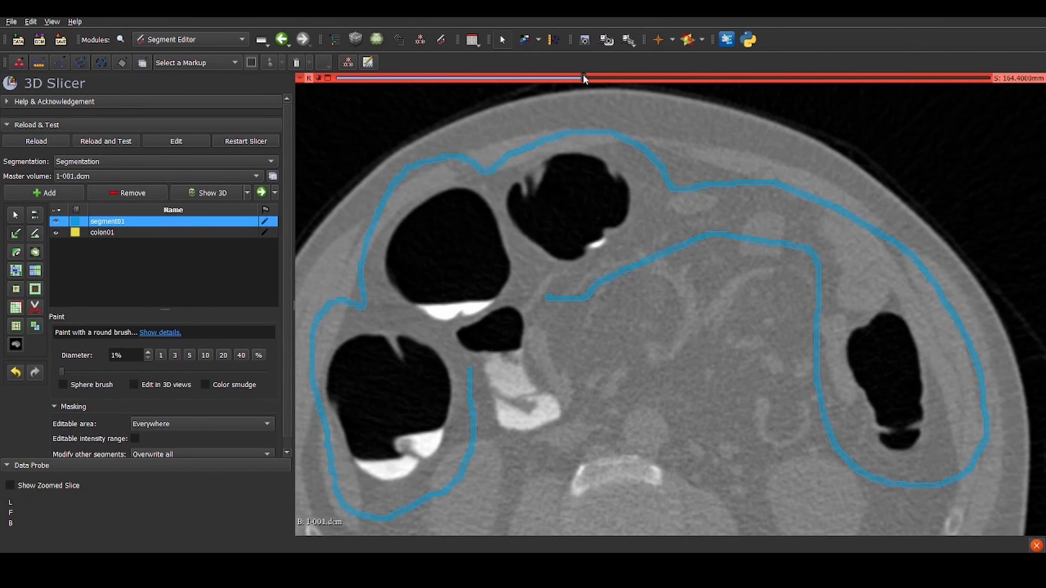
{"action": "mouse_move", "coordinate": [583, 77]}
{"action": "left_mouse_down"}
{"action": "mouse_move", "coordinate": [609, 77]}
{"action": "mouse_move", "coordinate": [582, 80]}
{"action": "left_mouse_up"}
{"action": "mouse_move", "coordinate": [471, 367]}
{"action": "left_mouse_down"}
{"action": "mouse_move", "coordinate": [546, 351]}
{"action": "mouse_move", "coordinate": [550, 298]}
{"action": "left_mouse_up"}
- Paint colon01 seeds in the air and bright fluid of the colon loops on the 164.4 mm slice and one nearer the pelvis
{"action": "left_click", "coordinate": [103, 233]}
{"action": "mouse_move", "coordinate": [391, 469]}
{"action": "left_mouse_down"}
{"action": "mouse_move", "coordinate": [394, 396]}
{"action": "mouse_move", "coordinate": [431, 445]}
{"action": "left_mouse_up"}
{"action": "left_click_drag", "start_coordinate": [443, 309], "coordinate": [471, 306]}
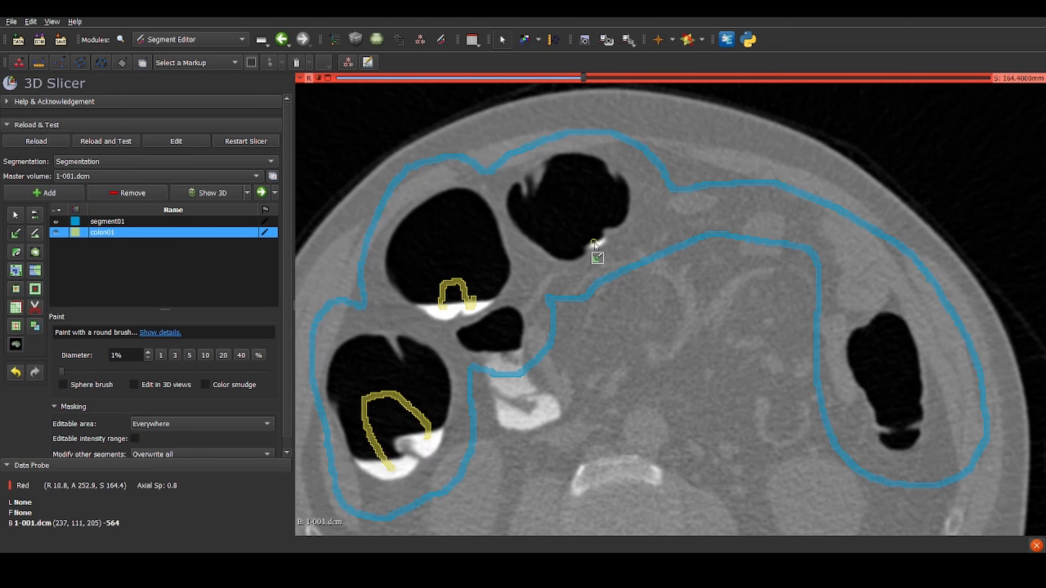
{"action": "left_click_drag", "start_coordinate": [592, 243], "coordinate": [581, 219]}
{"action": "left_click_drag", "start_coordinate": [881, 351], "coordinate": [894, 388]}
{"action": "left_click_drag", "start_coordinate": [583, 77], "coordinate": [727, 87]}
{"action": "left_click_drag", "start_coordinate": [432, 406], "coordinate": [498, 286]}
{"action": "left_click_drag", "start_coordinate": [644, 271], "coordinate": [664, 246]}
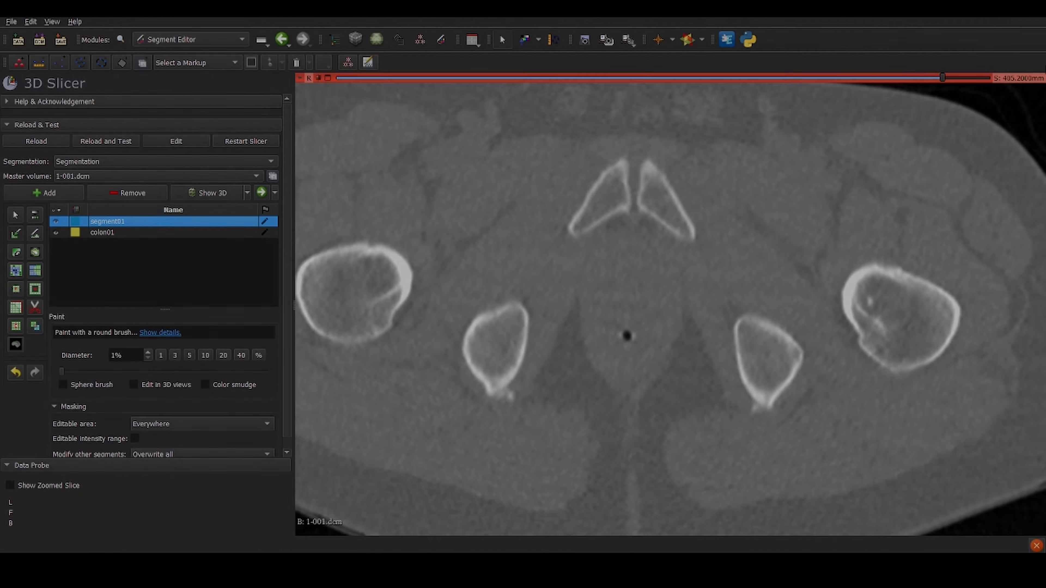
- Paint broad segment01 seed strokes across the body on a slice at the pelvic end and on the 17.2 mm slice
{"action": "left_click_drag", "start_coordinate": [940, 78], "coordinate": [982, 77]}
{"action": "scroll", "coordinate": [793, 223], "scroll_direction": "down", "scroll_amount": 3, "text": "ctrl"}
{"action": "mouse_move", "coordinate": [529, 165]}
{"action": "left_mouse_down"}
{"action": "mouse_move", "coordinate": [810, 177]}
{"action": "mouse_move", "coordinate": [675, 363]}
{"action": "mouse_move", "coordinate": [885, 455]}
{"action": "left_mouse_up"}
{"action": "left_click_drag", "start_coordinate": [980, 77], "coordinate": [365, 87]}
{"action": "mouse_move", "coordinate": [522, 125]}
{"action": "left_mouse_down"}
{"action": "mouse_move", "coordinate": [939, 128]}
{"action": "mouse_move", "coordinate": [957, 363]}
{"action": "mouse_move", "coordinate": [949, 505]}
{"action": "left_mouse_up"}
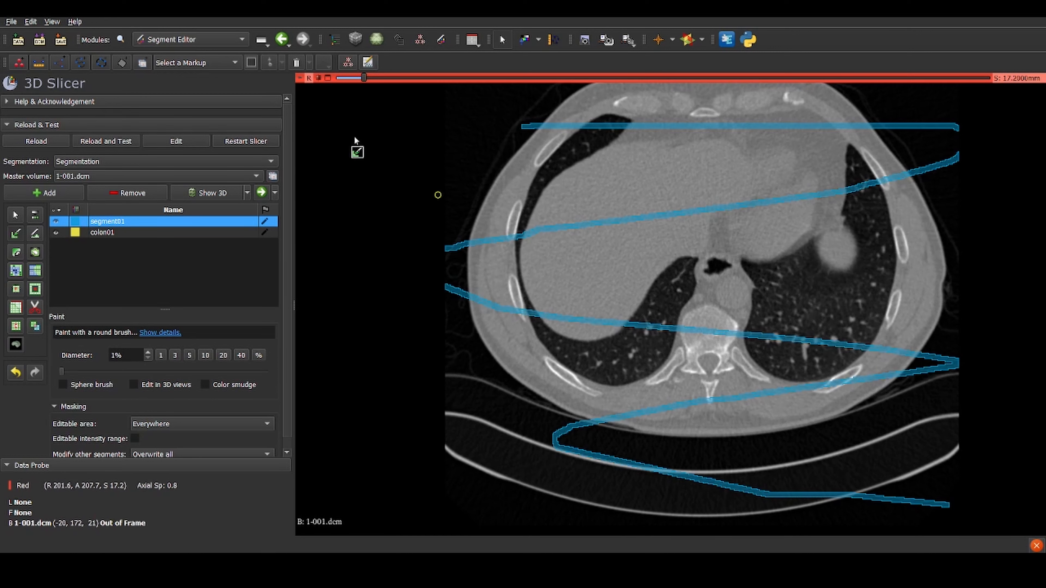
- Initialize Grow from seeds for both segments, keeping the editable area set to Everywhere
{"action": "left_click", "coordinate": [17, 273]}
{"action": "scroll", "coordinate": [181, 270], "scroll_direction": "down", "scroll_amount": 2}
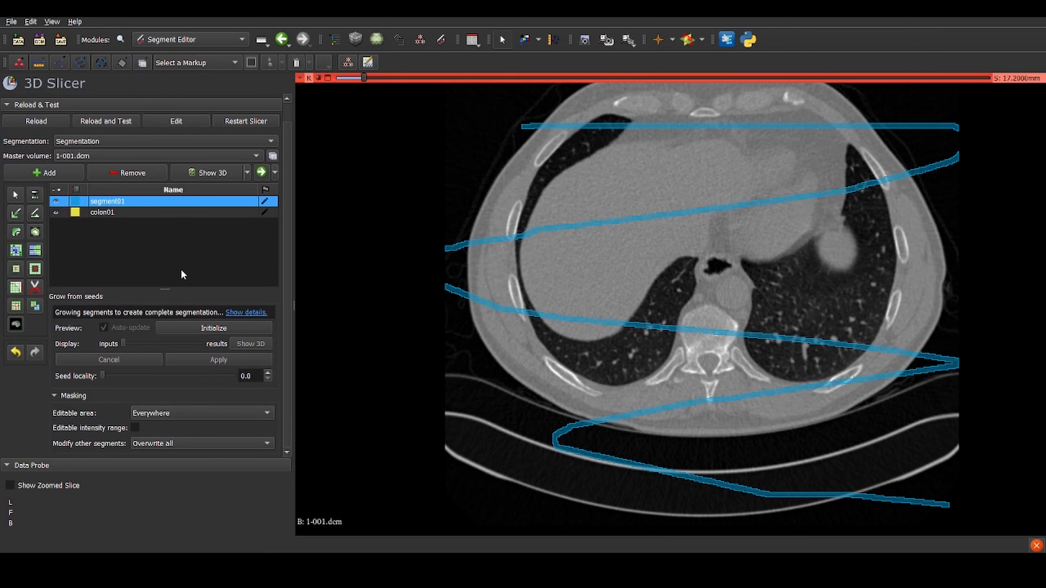
{"action": "left_click", "coordinate": [193, 416]}
{"action": "left_click", "coordinate": [193, 416]}
{"action": "left_click", "coordinate": [212, 328]}
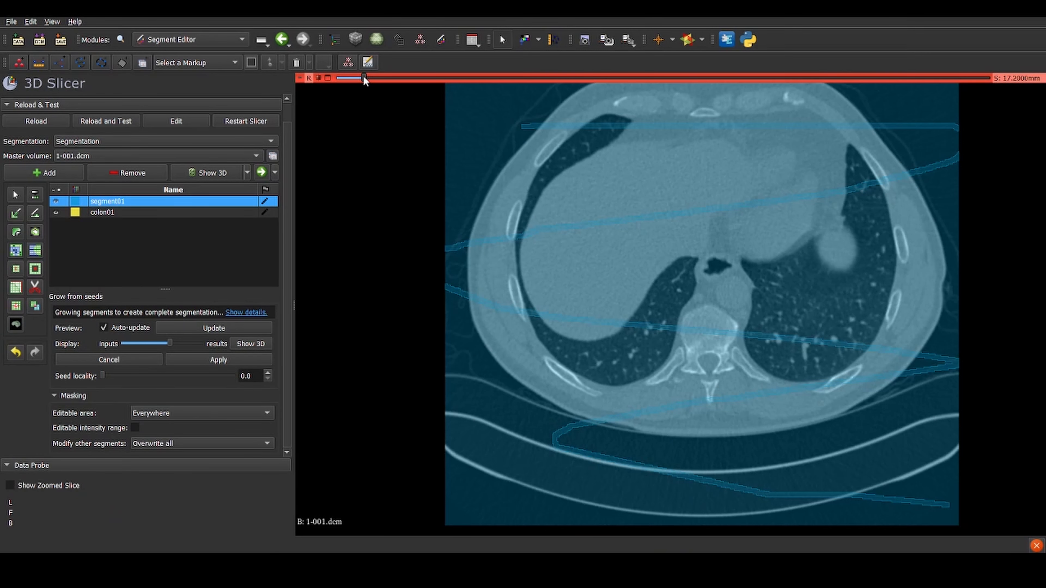
- Check the grown preview through the axial slices to 402.8 mm and in the Conventional Widescreen layout
{"action": "left_click_drag", "start_coordinate": [364, 78], "coordinate": [937, 138]}
{"action": "left_click", "coordinate": [474, 40]}
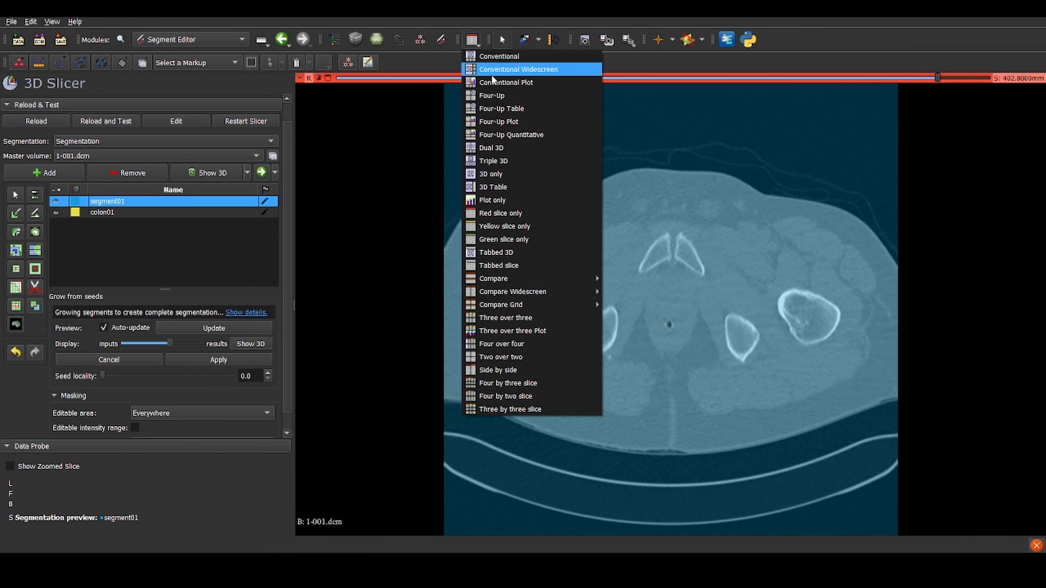
{"action": "left_click", "coordinate": [505, 69]}
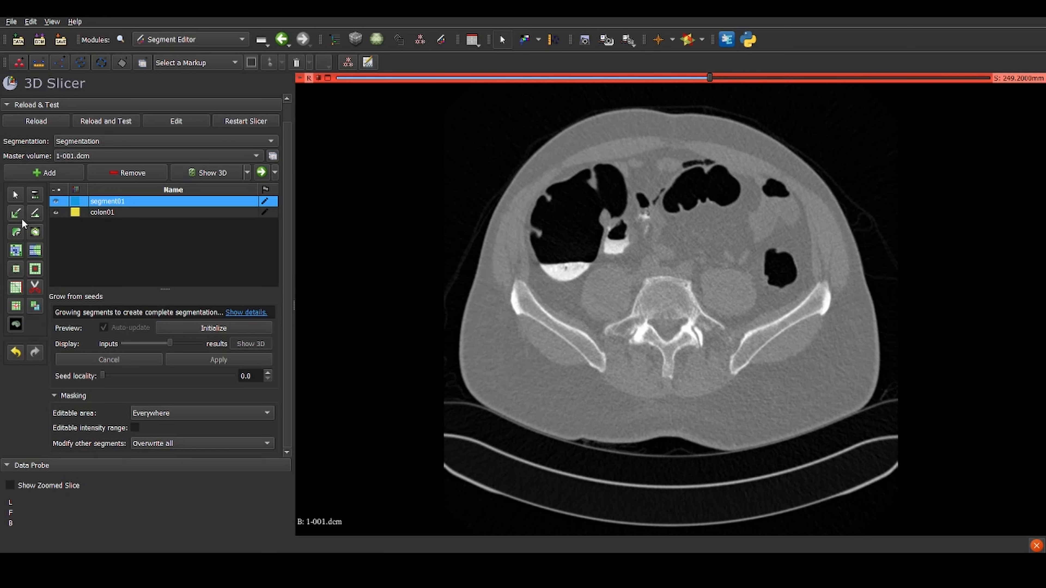
- Paint additional segment01 and colon01 seeds around and inside the colon on the 249.2 mm slice and other axial slices
{"action": "left_click", "coordinate": [15, 213]}
{"action": "mouse_move", "coordinate": [593, 136]}
{"action": "left_mouse_down"}
{"action": "mouse_move", "coordinate": [580, 325]}
{"action": "mouse_move", "coordinate": [807, 288]}
{"action": "mouse_move", "coordinate": [593, 136]}
{"action": "left_mouse_up"}
{"action": "left_click", "coordinate": [136, 221]}
{"action": "left_click_drag", "start_coordinate": [569, 223], "coordinate": [577, 271]}
{"action": "left_click_drag", "start_coordinate": [700, 185], "coordinate": [671, 205]}
{"action": "mouse_move", "coordinate": [710, 77]}
{"action": "left_mouse_down"}
{"action": "mouse_move", "coordinate": [692, 79]}
{"action": "mouse_move", "coordinate": [716, 84]}
{"action": "mouse_move", "coordinate": [662, 152]}
{"action": "mouse_move", "coordinate": [777, 78]}
{"action": "mouse_move", "coordinate": [810, 81]}
{"action": "left_mouse_up"}
{"action": "left_click", "coordinate": [107, 211]}
{"action": "scroll", "coordinate": [659, 288], "scroll_direction": "up", "scroll_amount": 3, "text": "ctrl"}
{"action": "left_click_drag", "start_coordinate": [556, 78], "coordinate": [647, 103]}
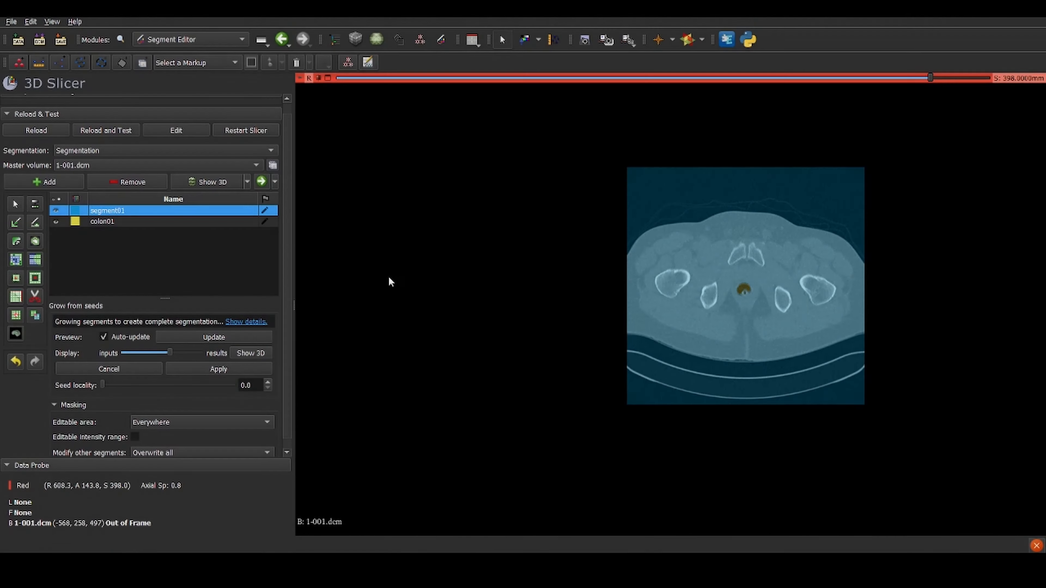
- Show the grown preview in 3D beside the slice views and inspect the colon model from several angles
{"action": "left_click_drag", "start_coordinate": [929, 76], "coordinate": [797, 78]}
{"action": "left_click", "coordinate": [473, 39]}
{"action": "left_click", "coordinate": [251, 353]}
{"action": "scroll", "coordinate": [479, 280], "scroll_direction": "up", "scroll_amount": 4}
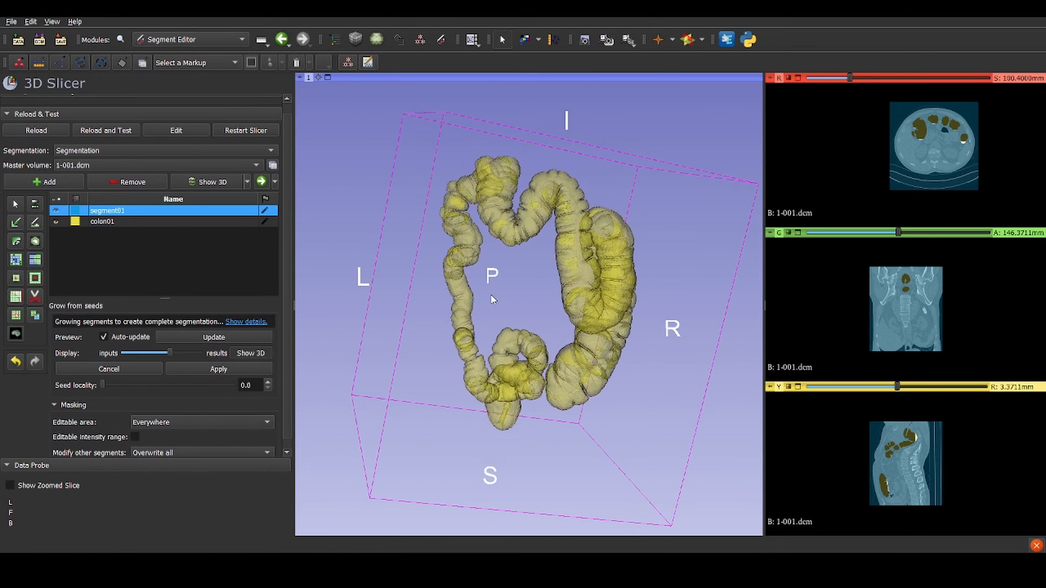
{"action": "left_click_drag", "start_coordinate": [493, 300], "coordinate": [712, 405]}
- Return to the Red slice only layout, fit the slice to the view and go to the axial slice at 74.8 mm
{"action": "left_click", "coordinate": [472, 39]}
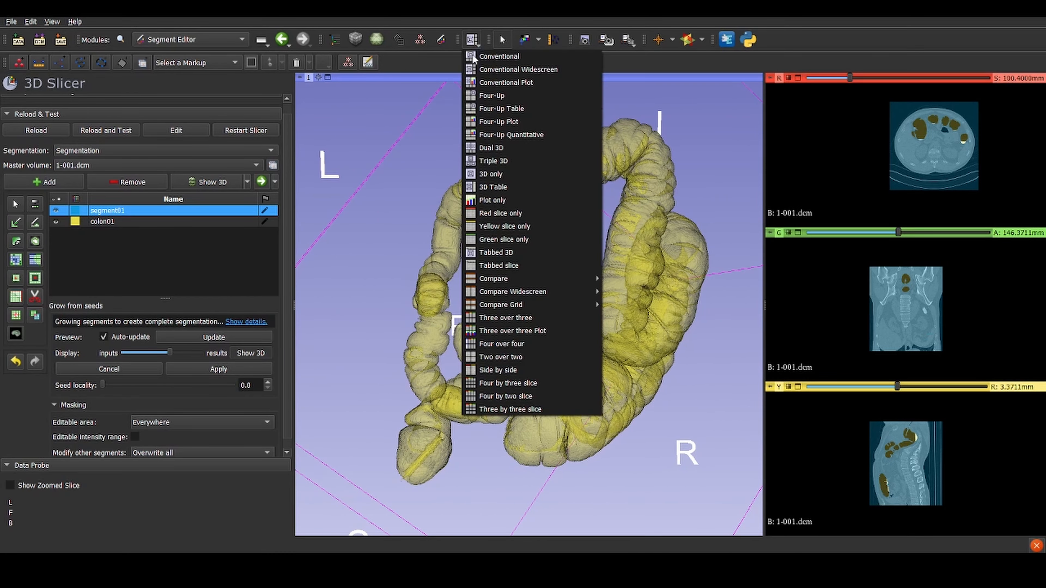
{"action": "left_click", "coordinate": [522, 214]}
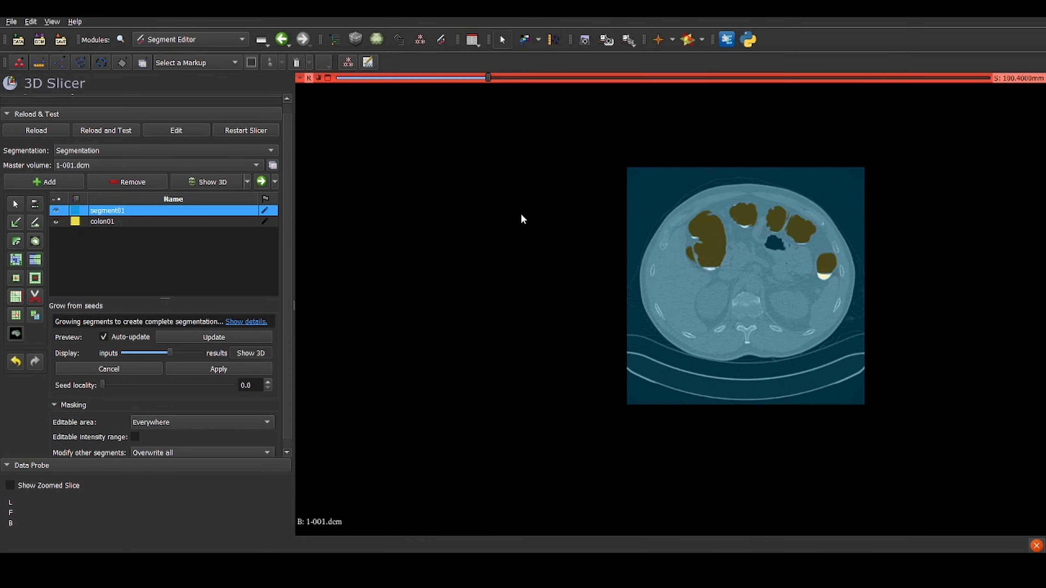
{"action": "right_click", "coordinate": [770, 304]}
{"action": "left_click", "coordinate": [838, 355]}
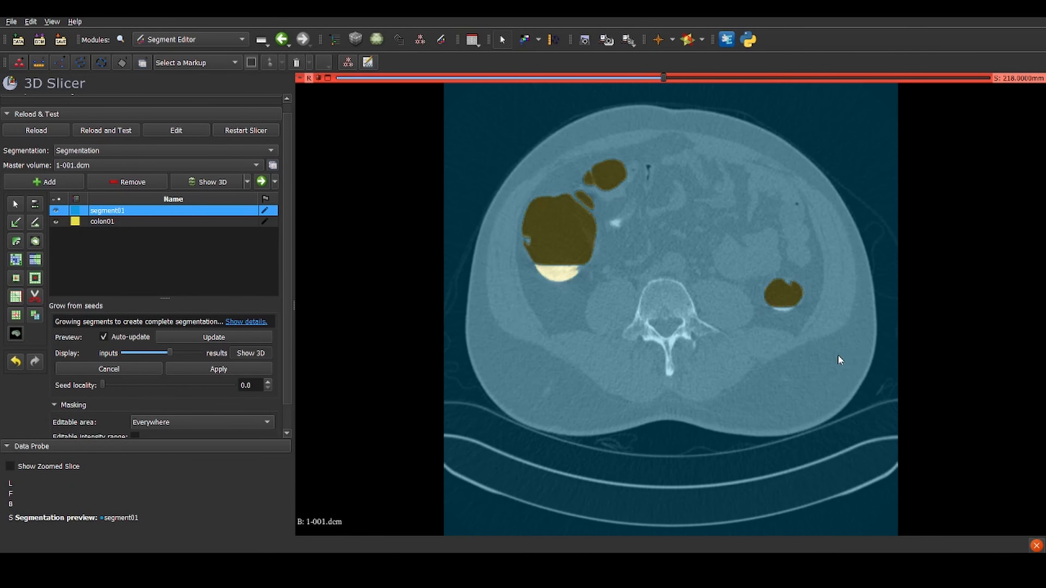
{"action": "left_click_drag", "start_coordinate": [488, 77], "coordinate": [448, 97]}
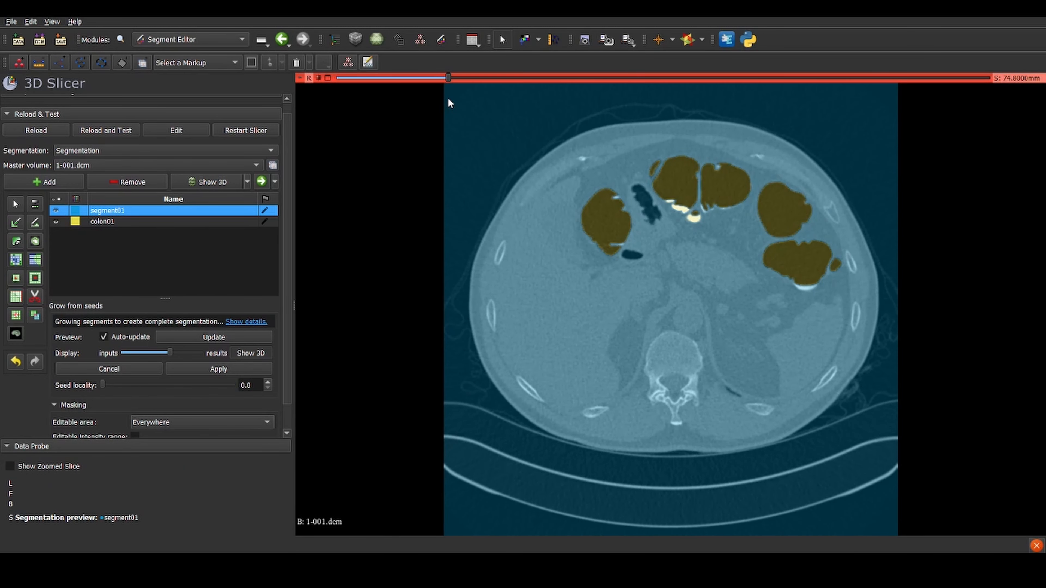
- Paint a colon01 seed on the unlabelled bright fluid beneath the patient's left-side colon loop on the 74.8 mm slice
{"action": "left_click", "coordinate": [103, 221]}
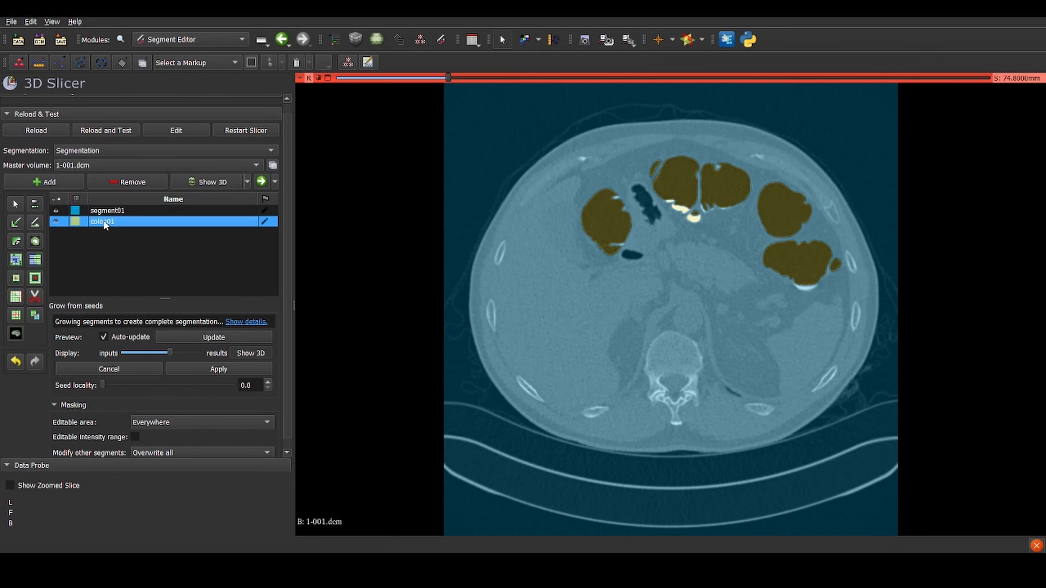
{"action": "left_click", "coordinate": [16, 223]}
{"action": "scroll", "coordinate": [797, 269], "scroll_direction": "up", "scroll_amount": 5, "text": "ctrl"}
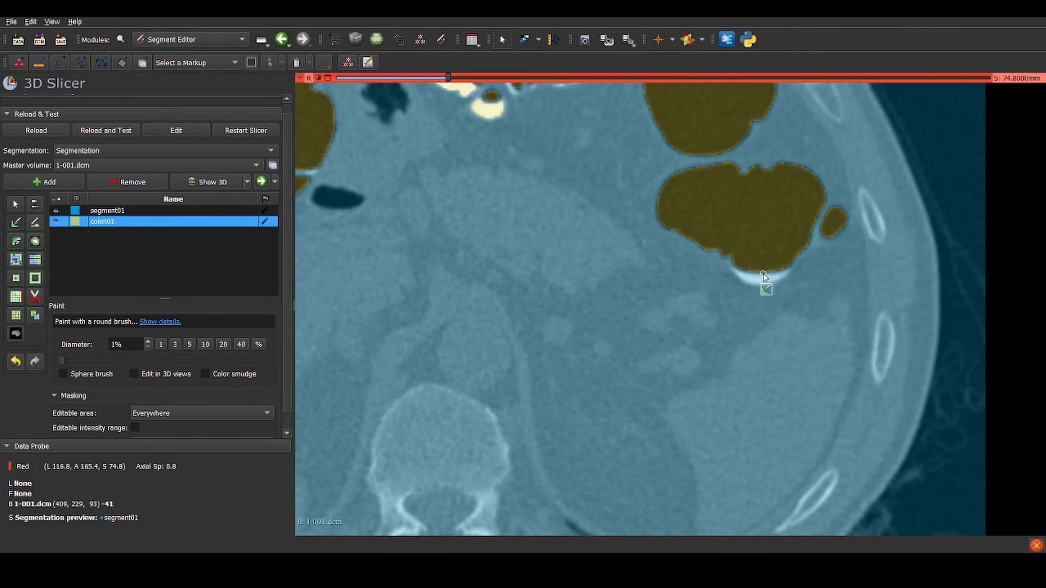
{"action": "left_click_drag", "start_coordinate": [766, 283], "coordinate": [767, 286]}
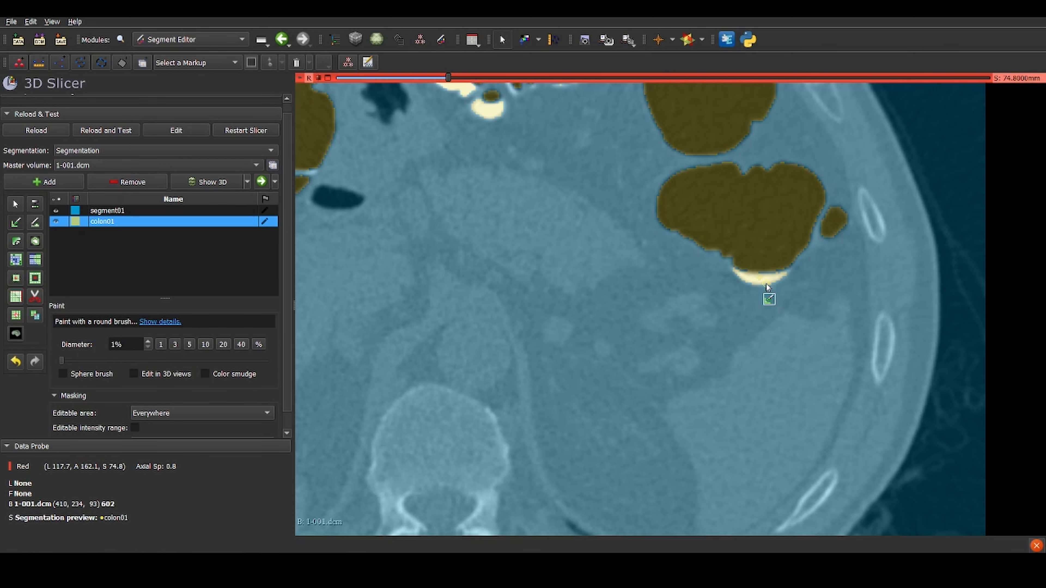
- Examine the grown colon preview through the axial slices from 56.4 mm upward, checking the bright fluid beneath the colon loops
{"action": "scroll", "coordinate": [766, 283], "scroll_direction": "down", "scroll_amount": 5, "text": "ctrl"}
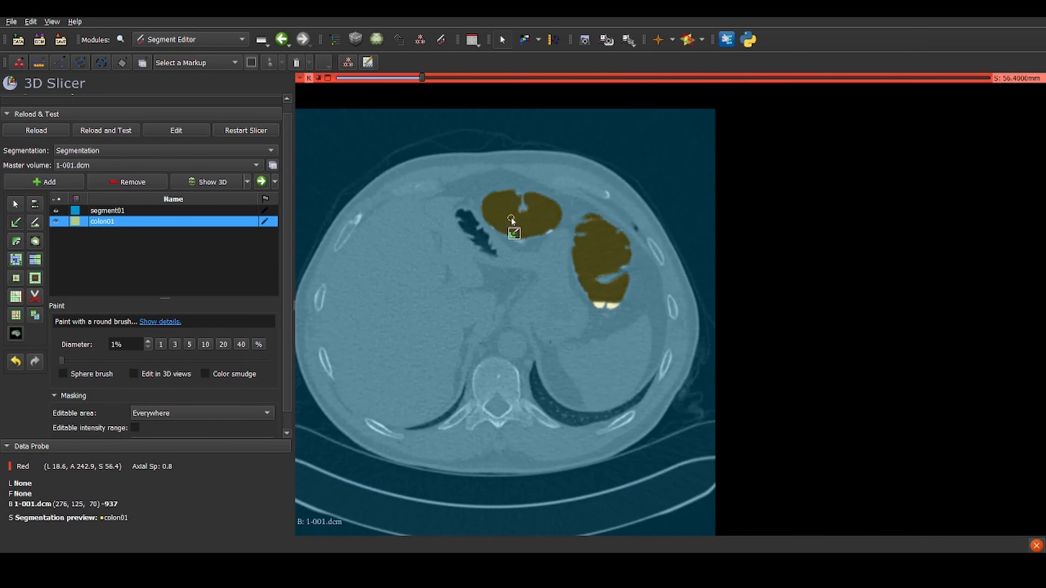
{"action": "left_click_drag", "start_coordinate": [449, 78], "coordinate": [460, 85]}
{"action": "scroll", "coordinate": [461, 306], "scroll_direction": "up", "scroll_amount": 10}
{"action": "scroll", "coordinate": [494, 268], "scroll_direction": "up", "scroll_amount": 5, "text": "ctrl"}
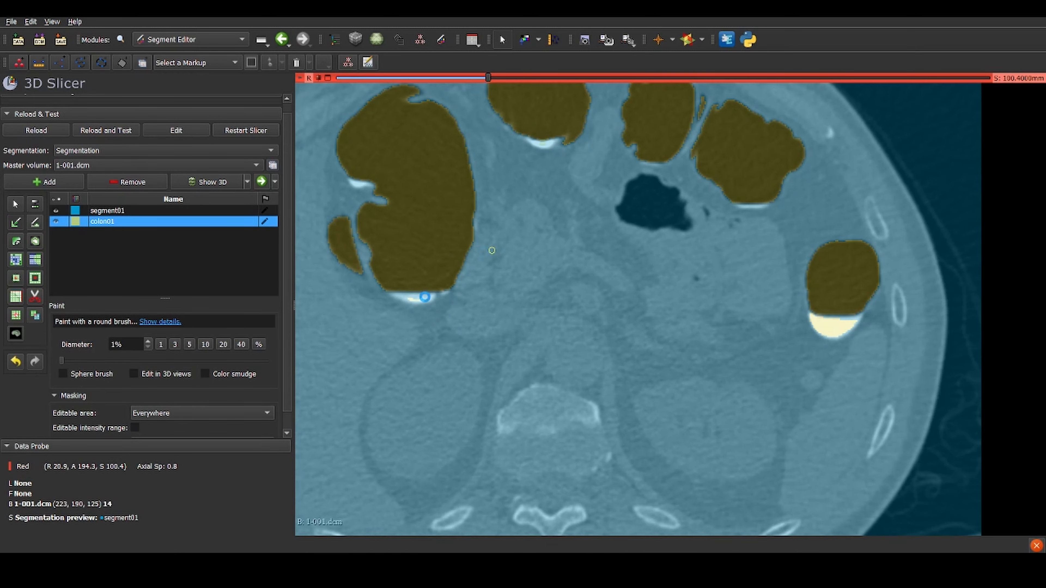
{"action": "scroll", "coordinate": [467, 355], "scroll_direction": "up", "scroll_amount": 8}
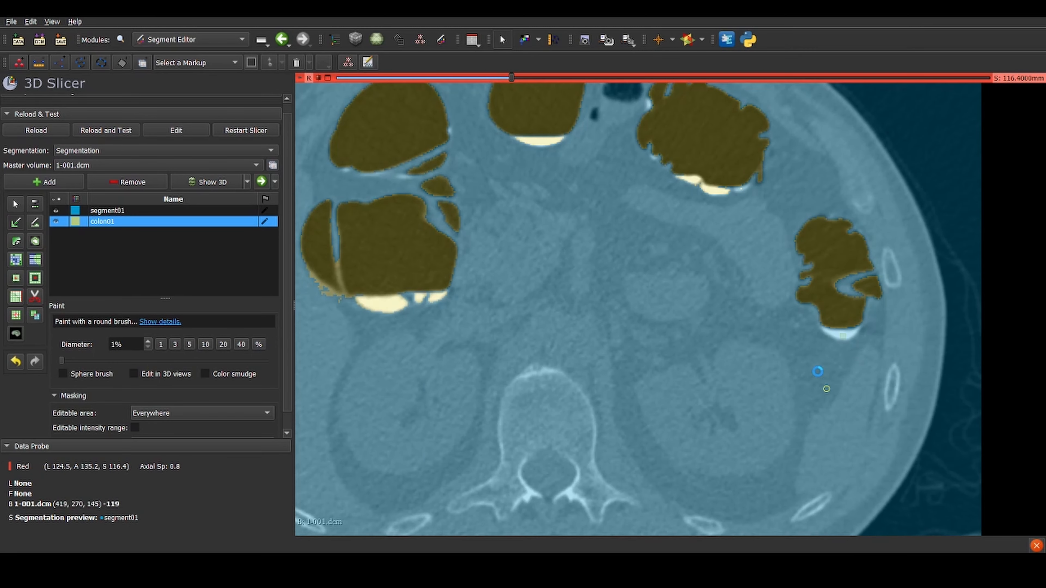
{"action": "scroll", "coordinate": [813, 330], "scroll_direction": "up", "scroll_amount": 11}
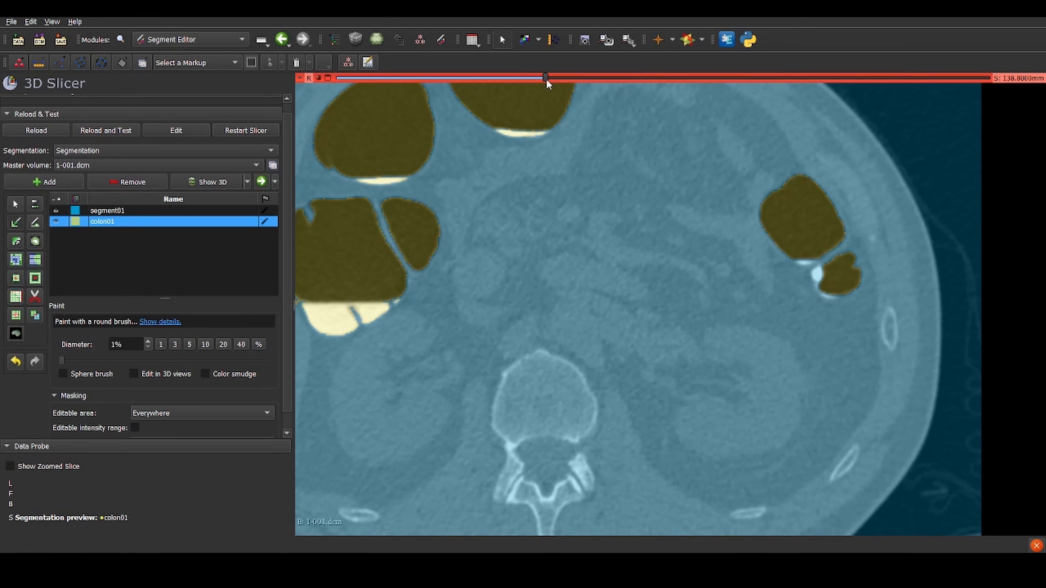
{"action": "scroll", "coordinate": [589, 241], "scroll_direction": "down", "scroll_amount": 5, "text": "ctrl"}
{"action": "scroll", "coordinate": [581, 205], "scroll_direction": "up", "scroll_amount": 20}
- Show the 3D view above the three slice views and rotate the colon model to inspect its shape
{"action": "left_click", "coordinate": [472, 40]}
{"action": "left_click", "coordinate": [496, 55]}
{"action": "left_click_drag", "start_coordinate": [783, 243], "coordinate": [721, 197]}
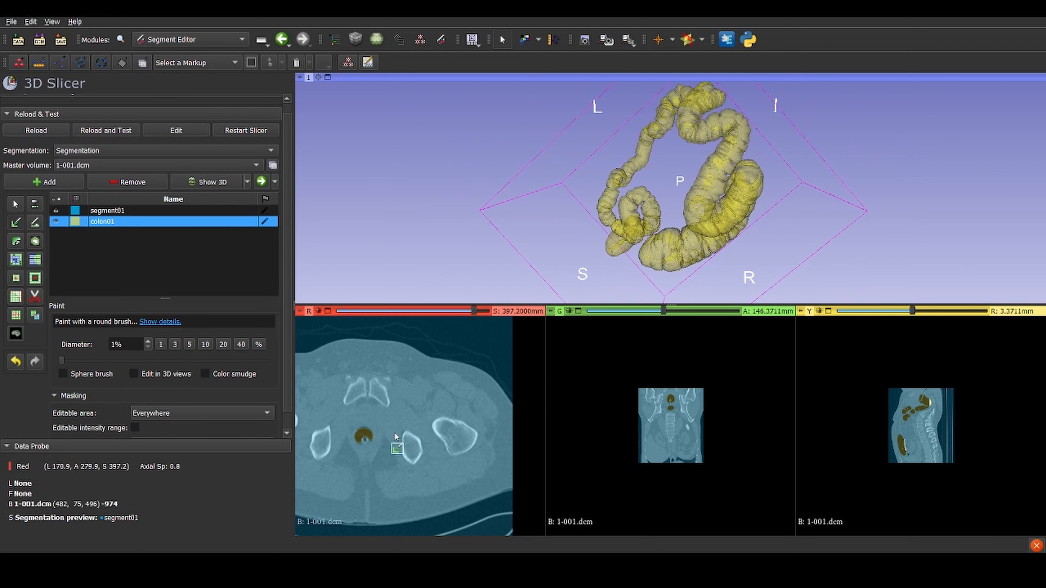
- Go to the 258 mm axial slice, make colon01 the active segment, and leave the Paint effect with no editing tool active
{"action": "left_click_drag", "start_coordinate": [452, 312], "coordinate": [427, 312]}
{"action": "left_click", "coordinate": [113, 211]}
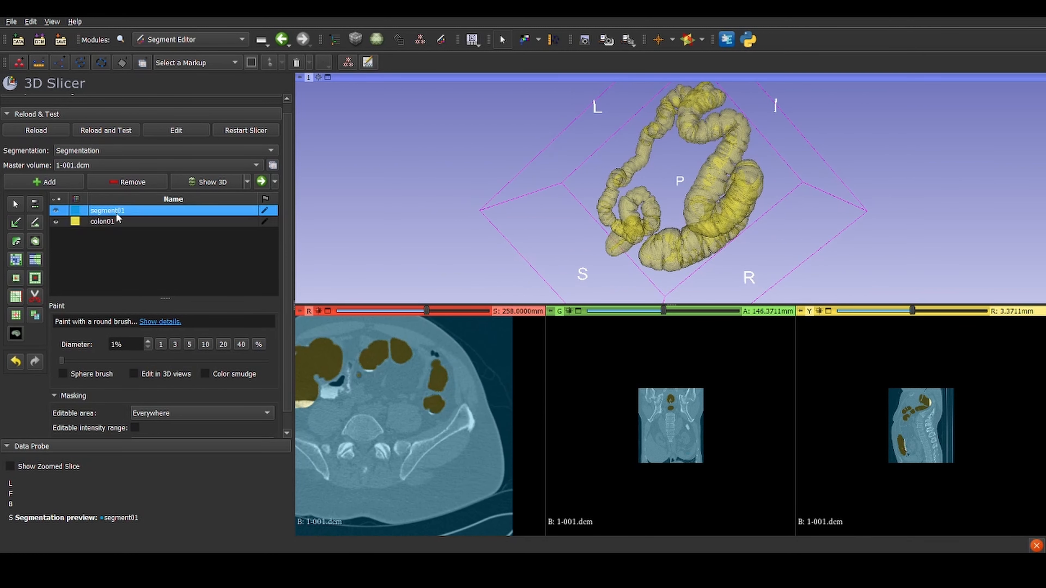
{"action": "key", "text": "Down"}
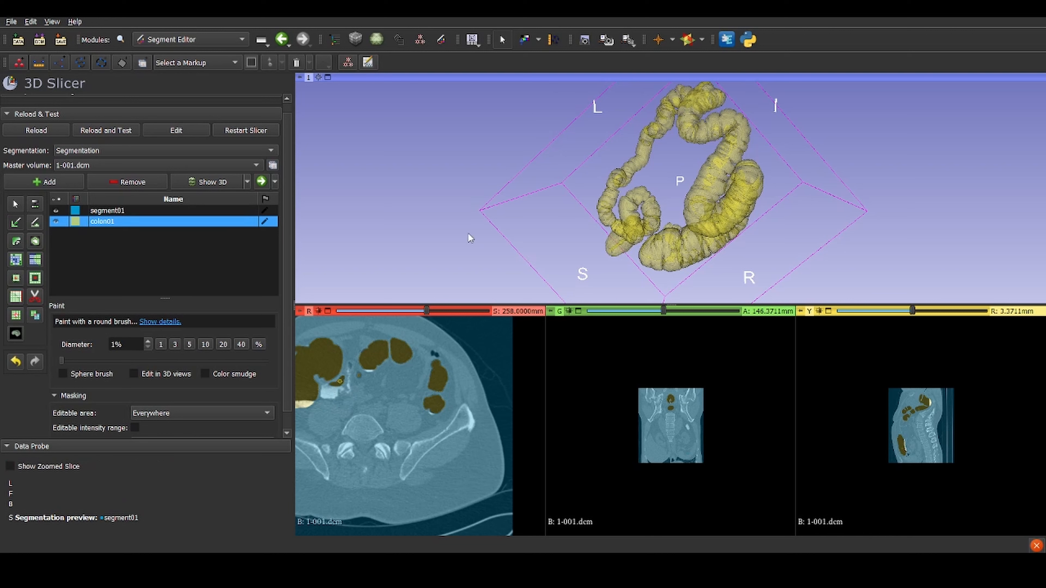
{"action": "middle_click_drag", "start_coordinate": [544, 164], "coordinate": [571, 190]}
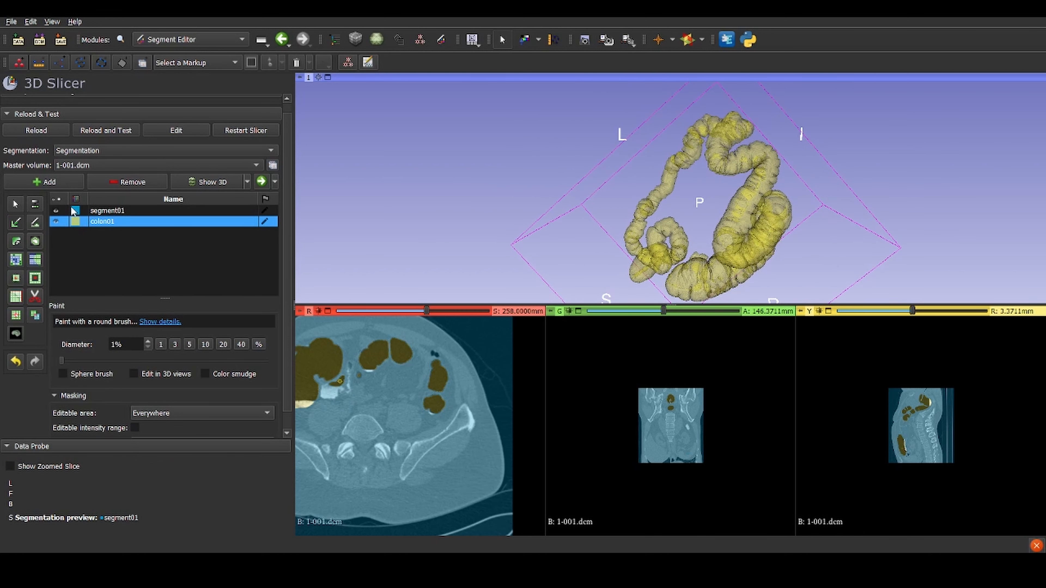
{"action": "left_click", "coordinate": [17, 202]}
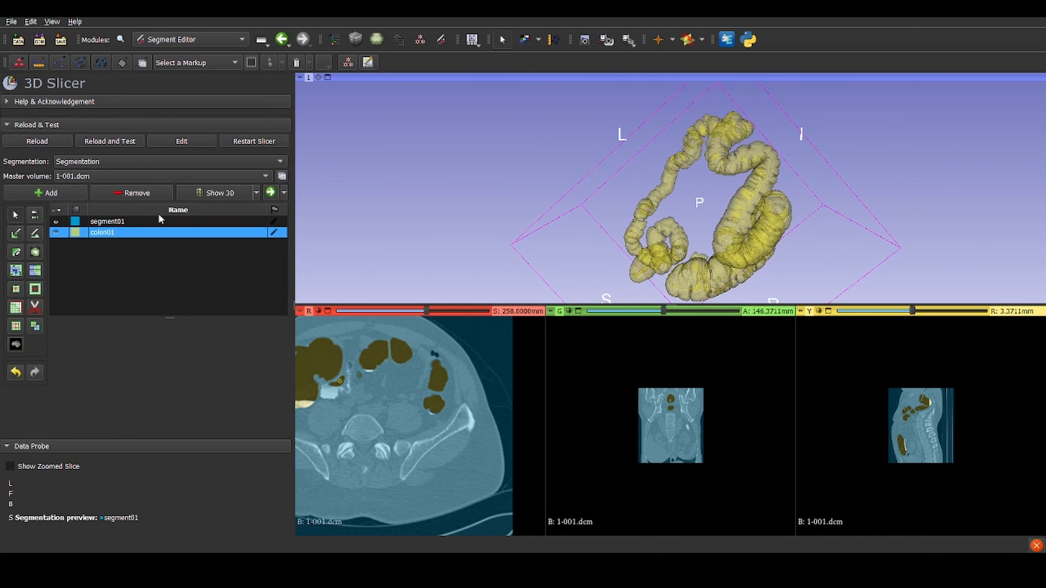